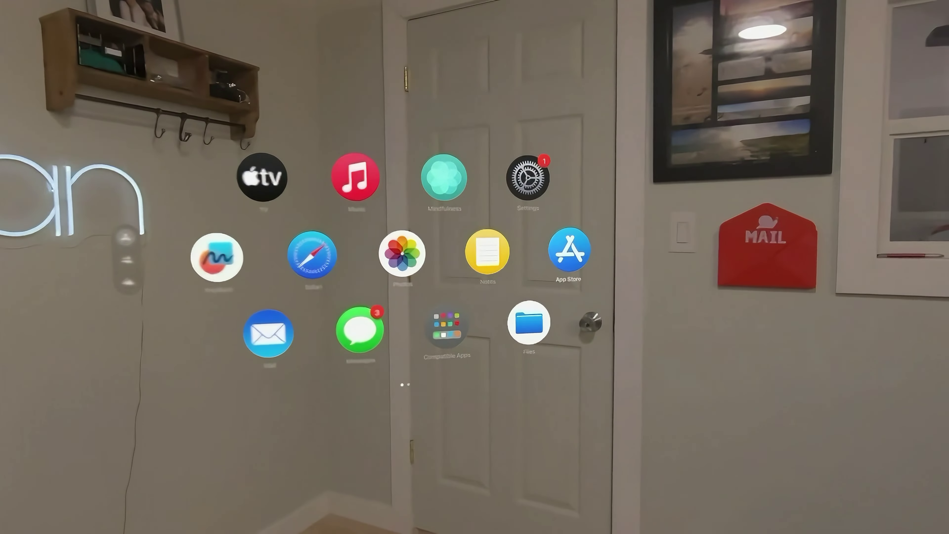
# - Search the App Store for 'companycam' under iPhone & iPad apps and launch CompanyCam
pyautogui.click(570, 249)
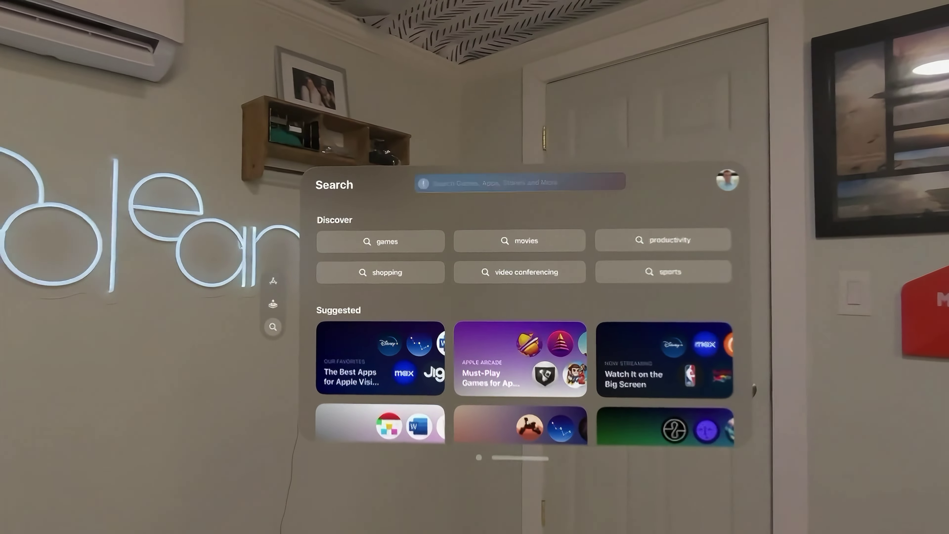
pyautogui.write('Search CompanyCam')
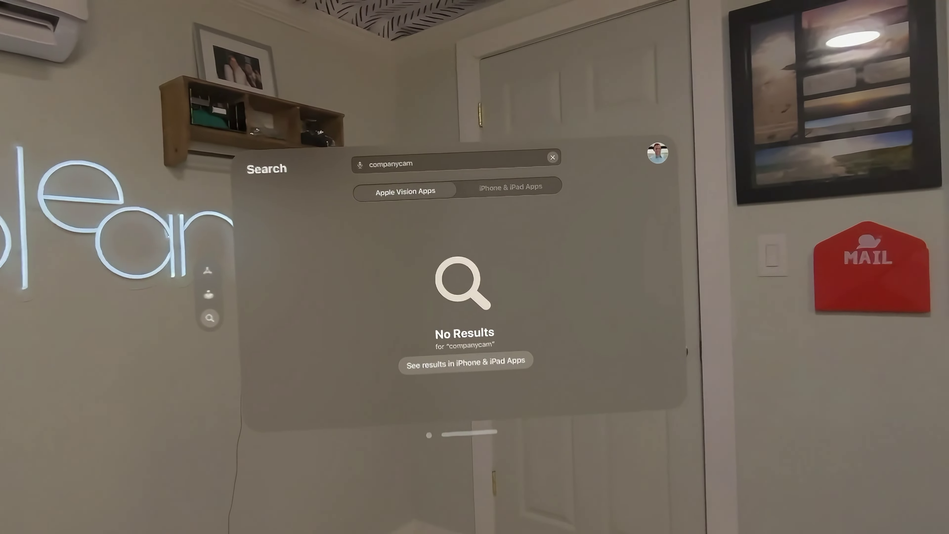
pyautogui.click(526, 201)
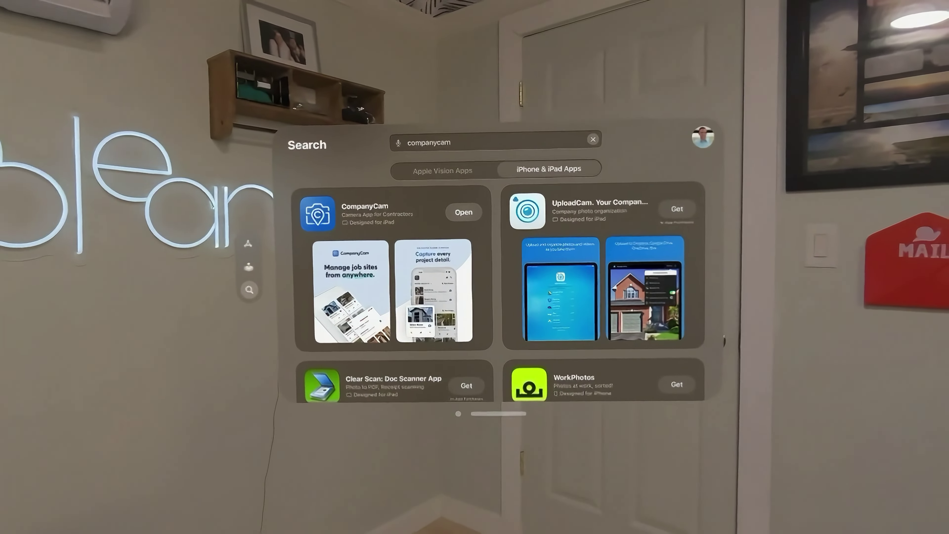
pyautogui.click(464, 216)
pyautogui.moveTo(483, 436)
pyautogui.mouseDown()
pyautogui.moveTo(485, 454)
pyautogui.moveTo(478, 427)
pyautogui.mouseUp()
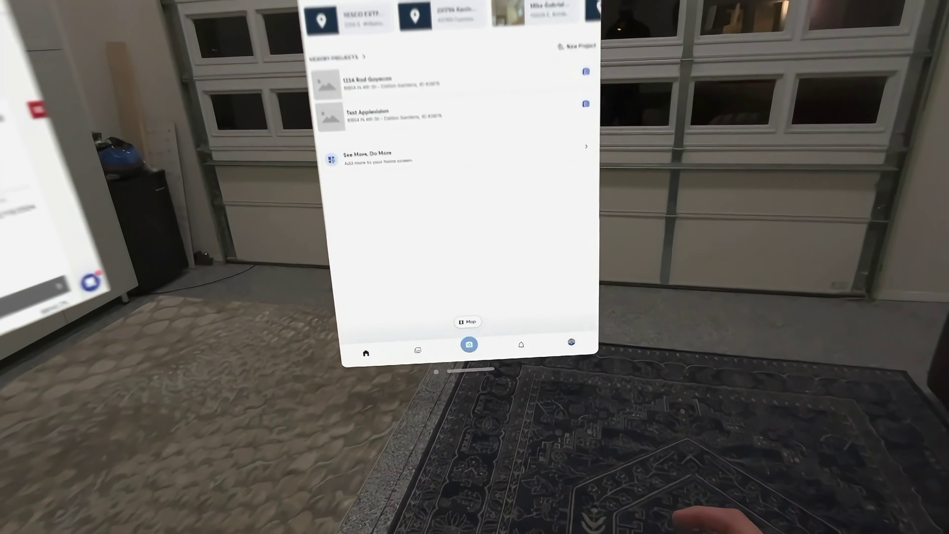
# - Open CompanyCam's project camera in VIDEO mode, then return to the headset's Home view
pyautogui.click(469, 344)
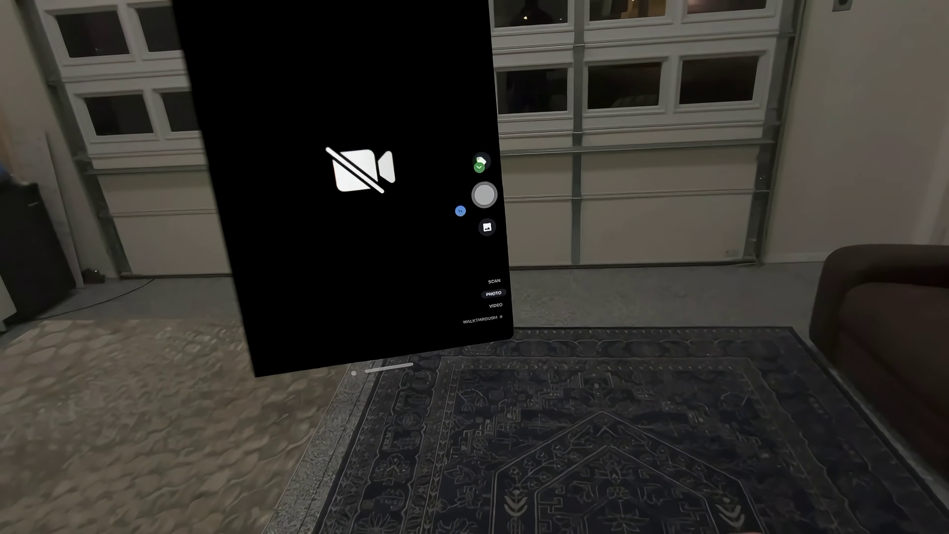
pyautogui.click(482, 321)
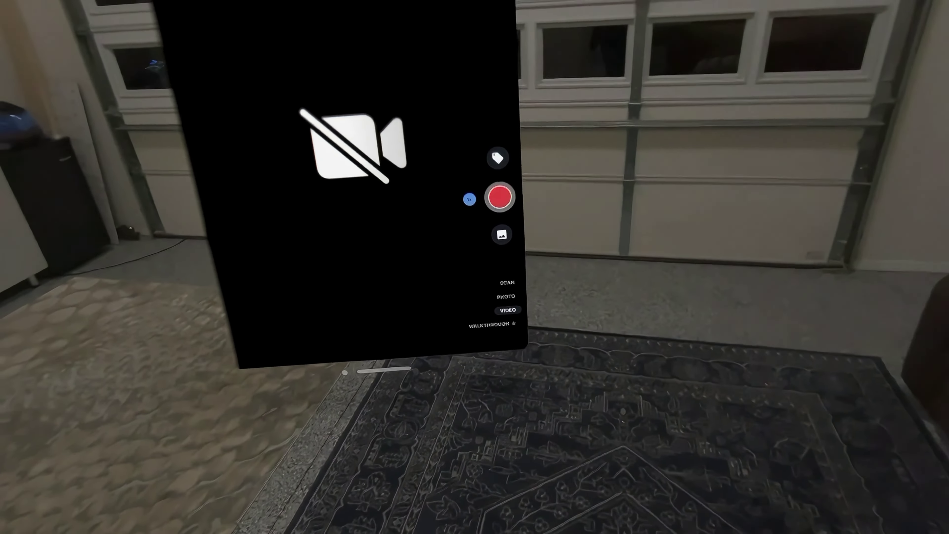
pyautogui.press('Home')
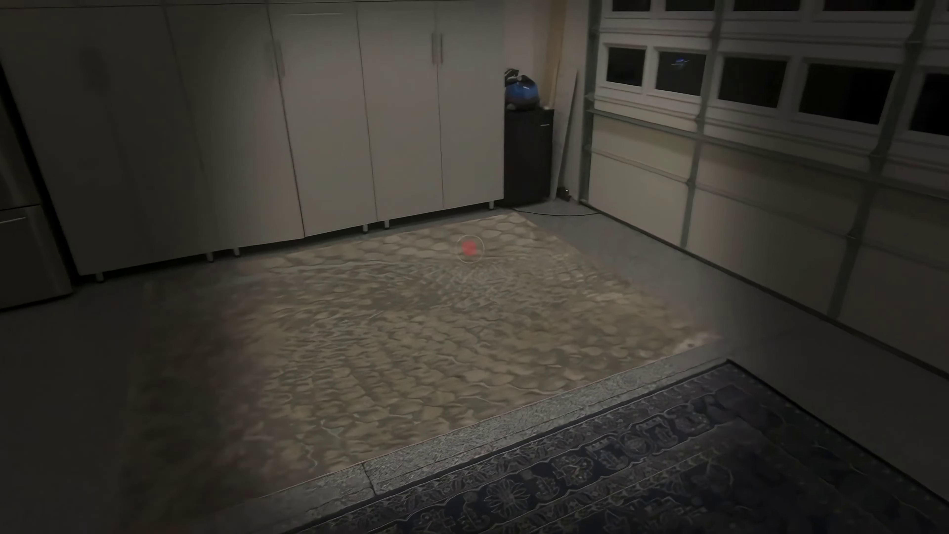
# - Record a video of the garage with the headset's Camera in VIDEO mode
pyautogui.click(471, 248)
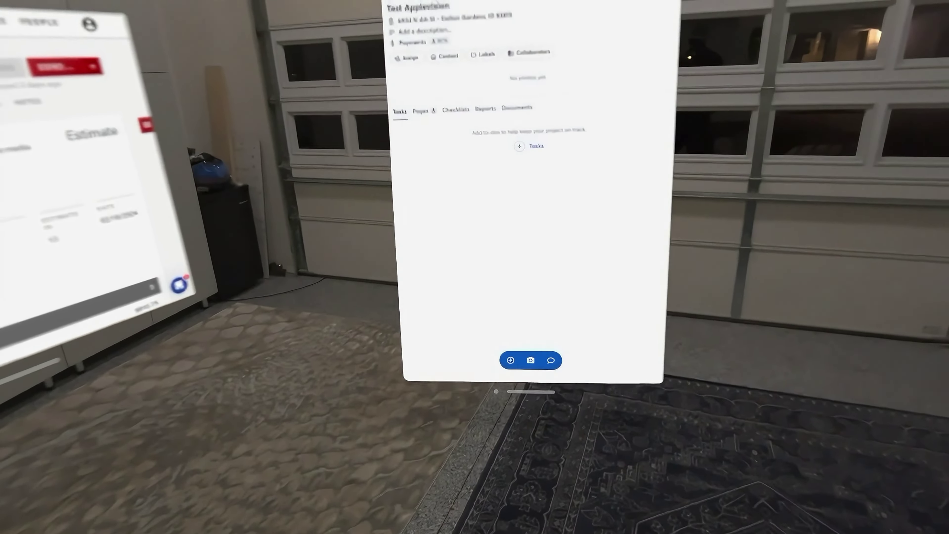
# - Upload four garage photos from Recents, plus one more library item, to Test Applevision
pyautogui.click(511, 361)
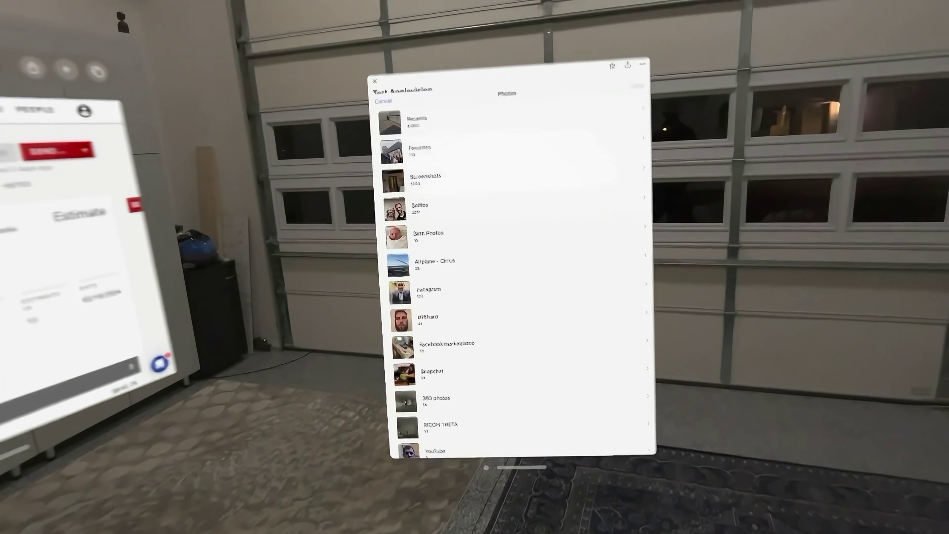
pyautogui.click(546, 204)
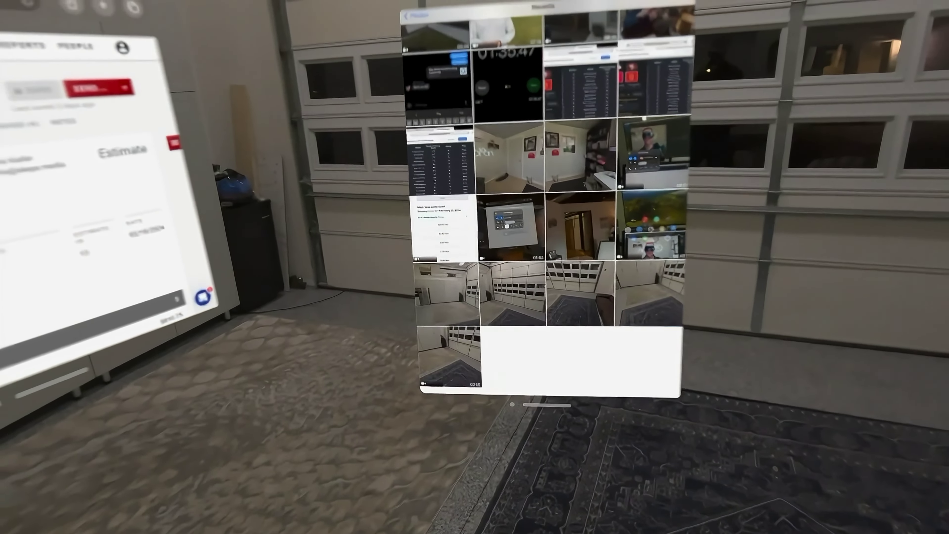
pyautogui.click(442, 430)
pyautogui.click(480, 287)
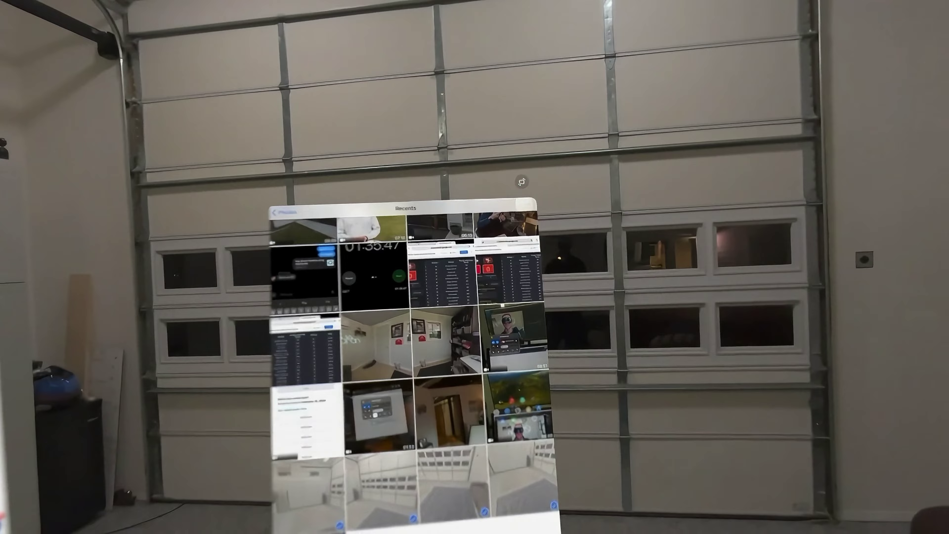
pyautogui.click(526, 205)
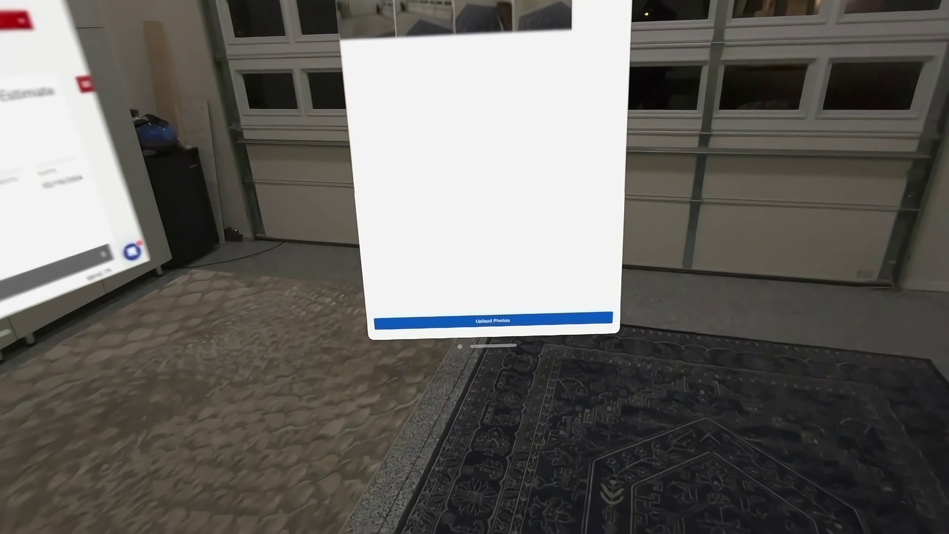
pyautogui.click(494, 321)
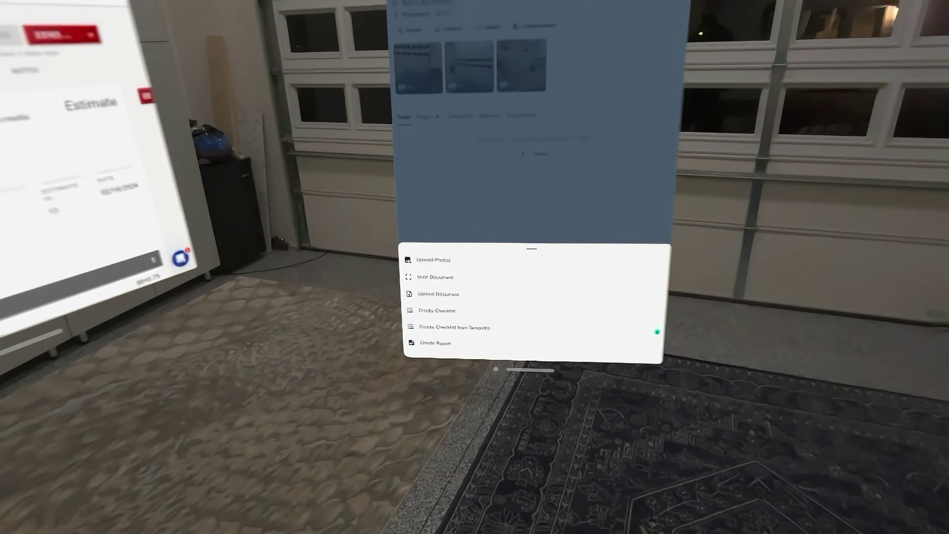
pyautogui.click(433, 260)
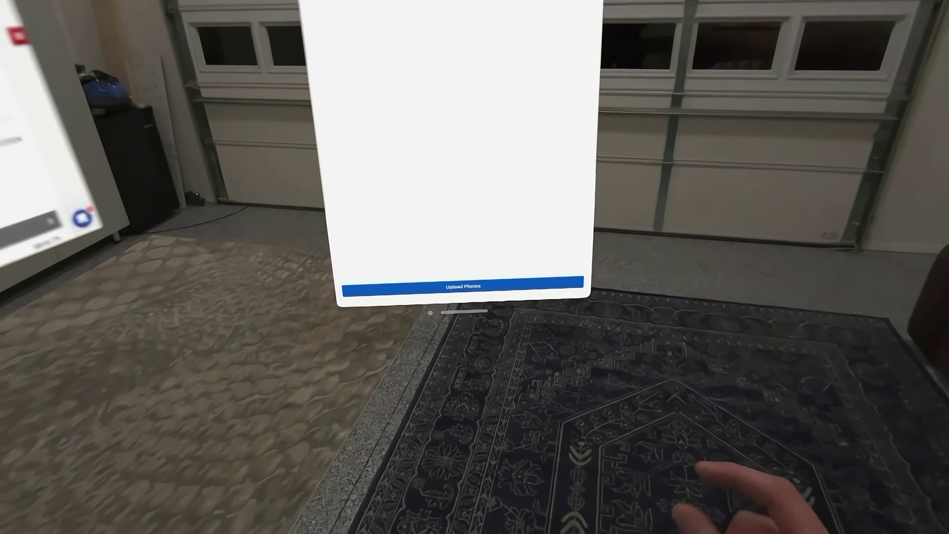
pyautogui.click(463, 299)
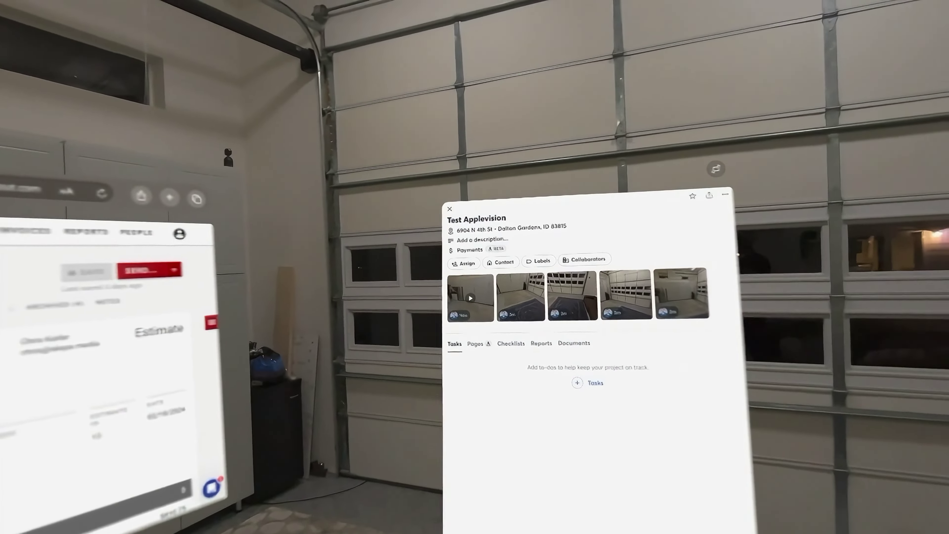
# - Reopen the Test Applevision project from the home list and view its first item
pyautogui.click(356, 130)
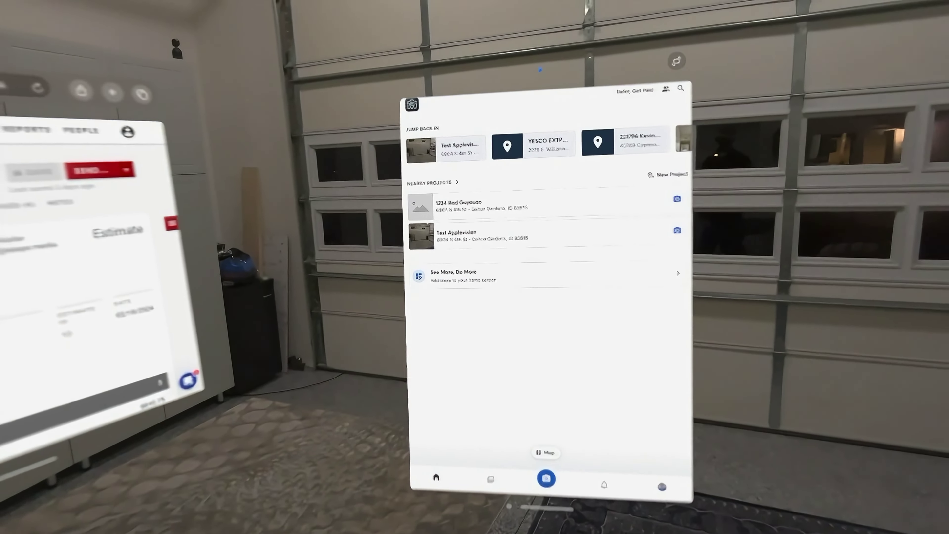
pyautogui.click(457, 235)
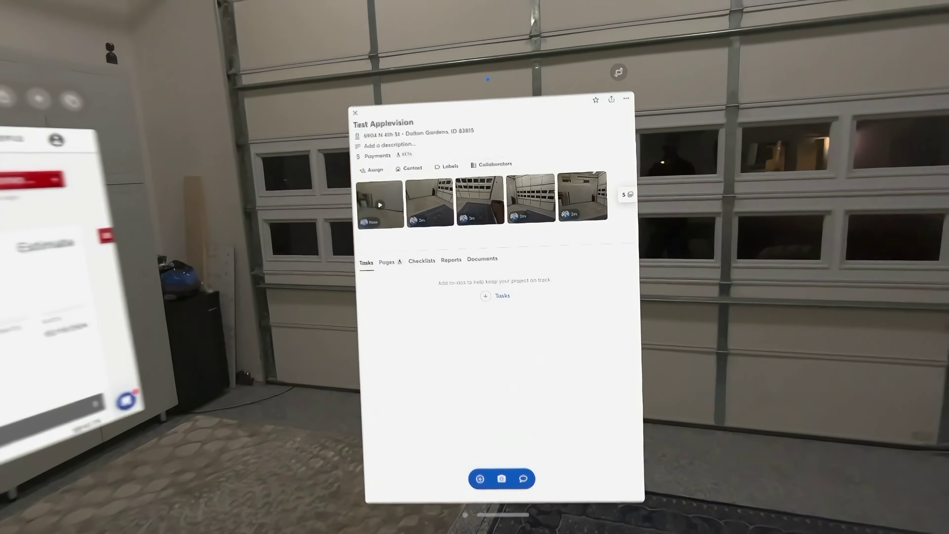
pyautogui.click(364, 229)
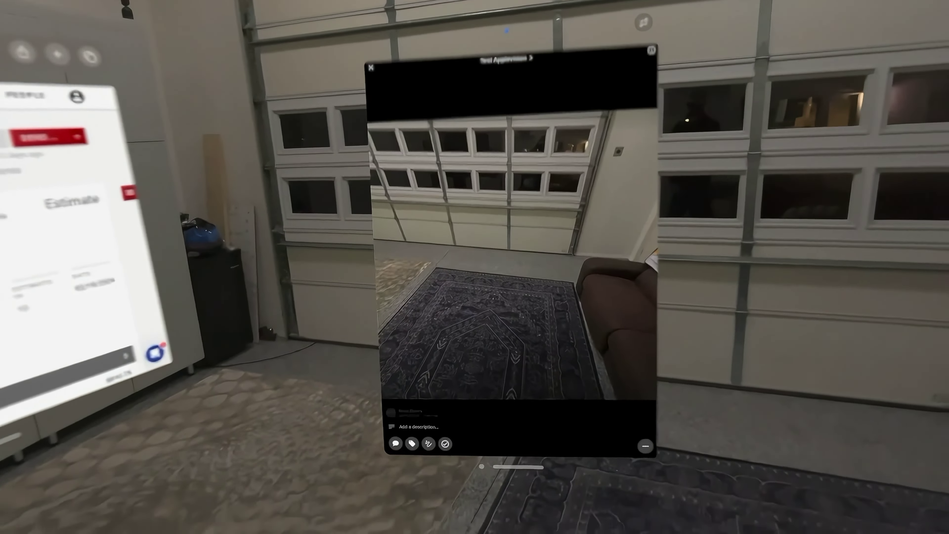
# - Check the video's tags, then start a comment reading 'Test comment'
pyautogui.click(412, 444)
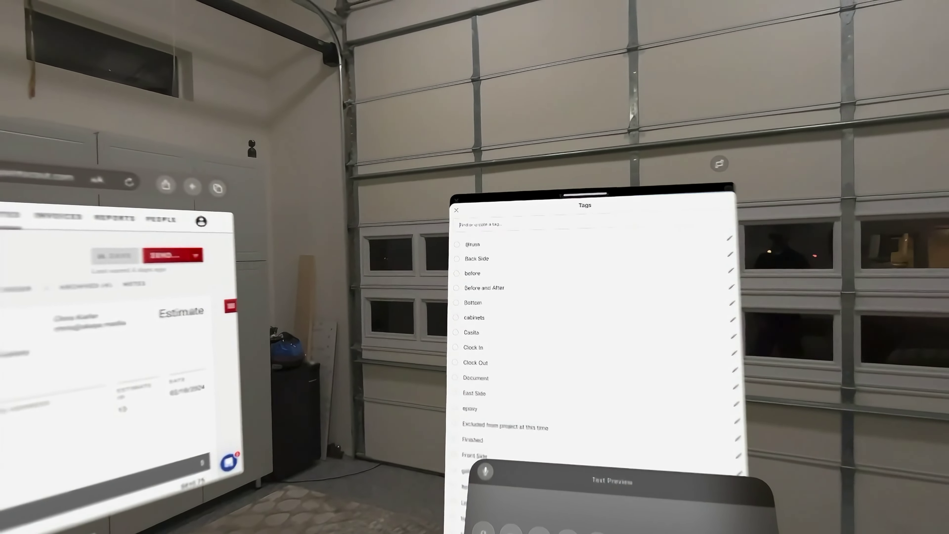
pyautogui.click(456, 210)
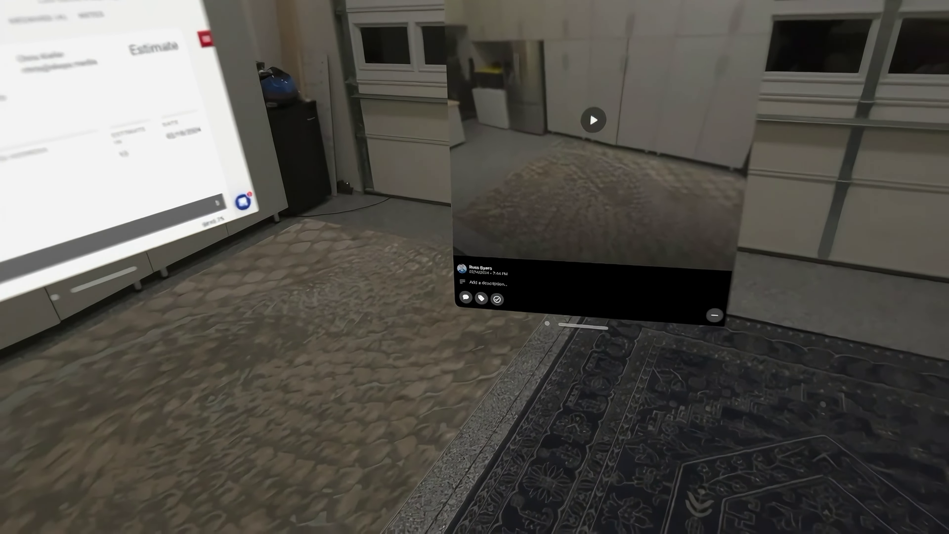
pyautogui.click(466, 297)
pyautogui.write('Test')
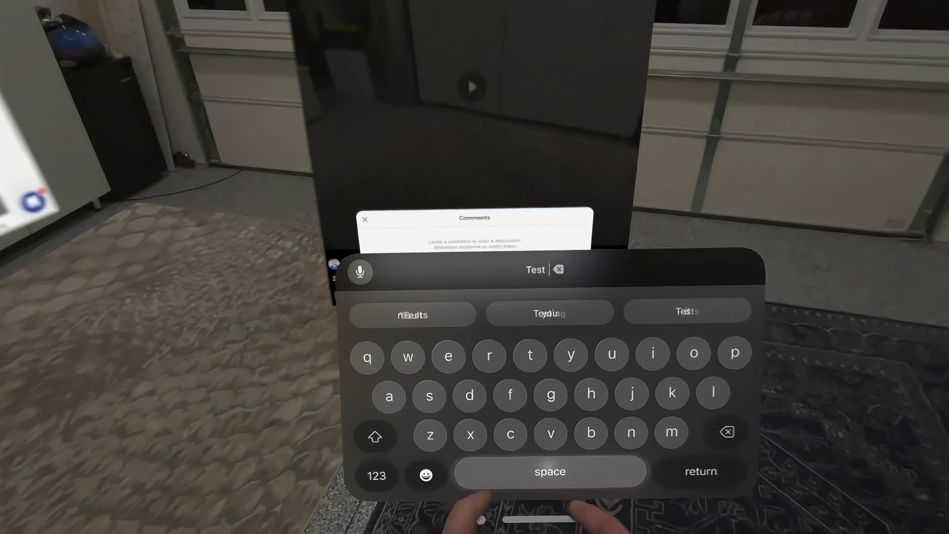
pyautogui.write(' comm')
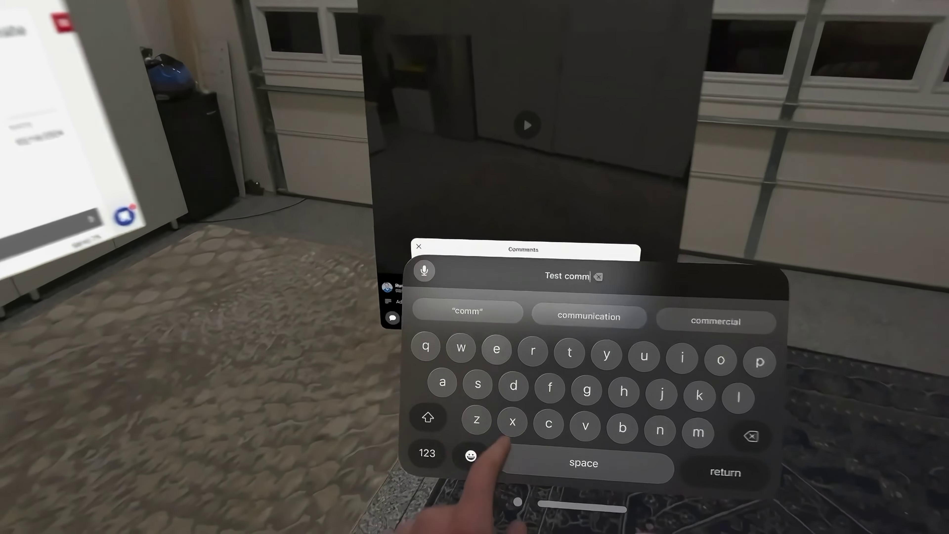
pyautogui.write('ent')
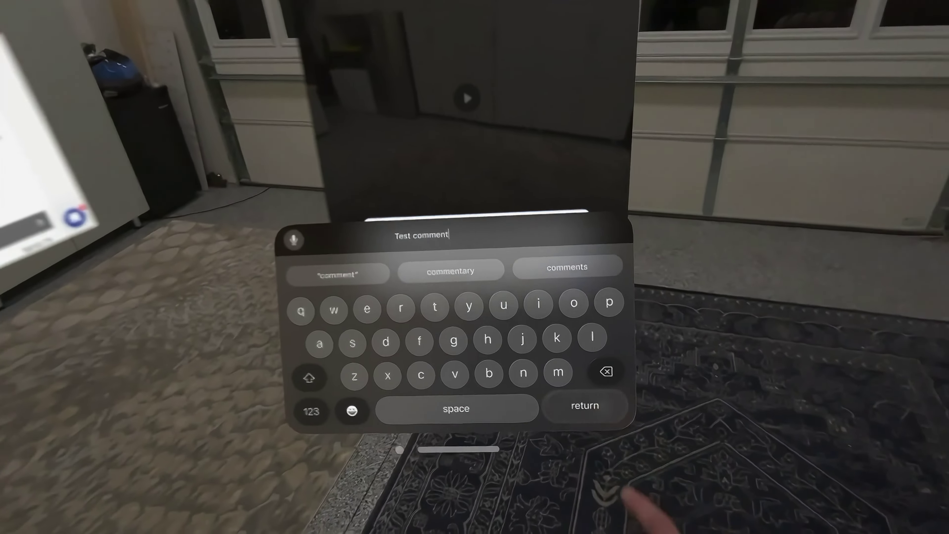
# - Finish the 'Test comment' text and post it to the garage video's comments thread
pyautogui.press('Return')
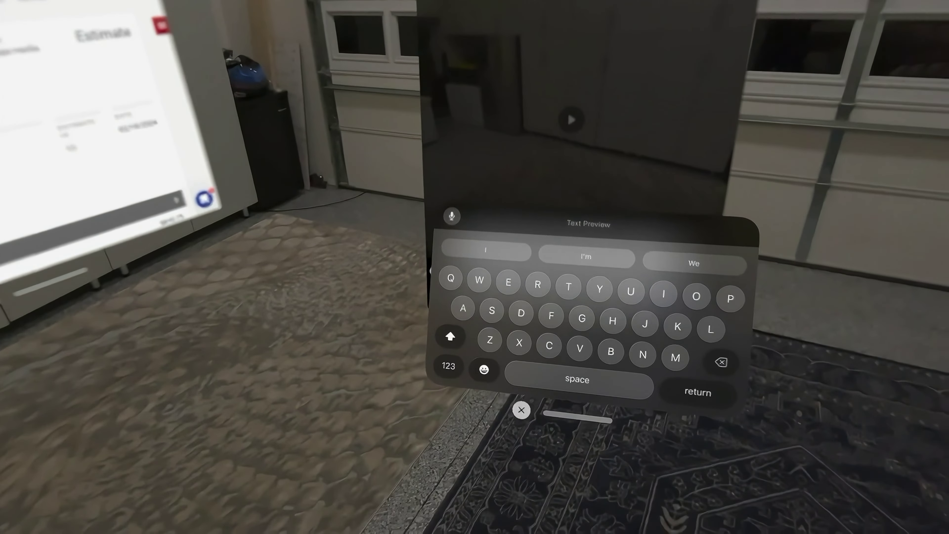
pyautogui.click(522, 410)
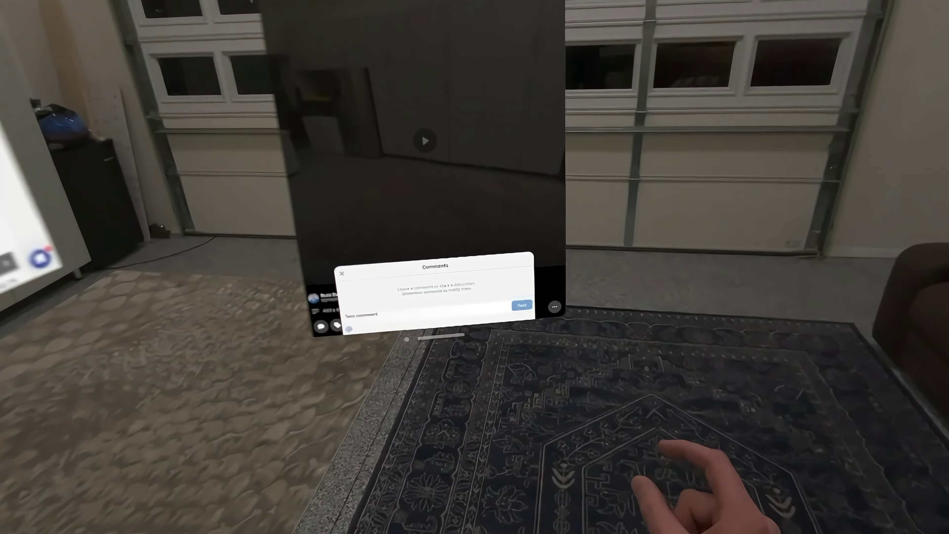
pyautogui.click(522, 305)
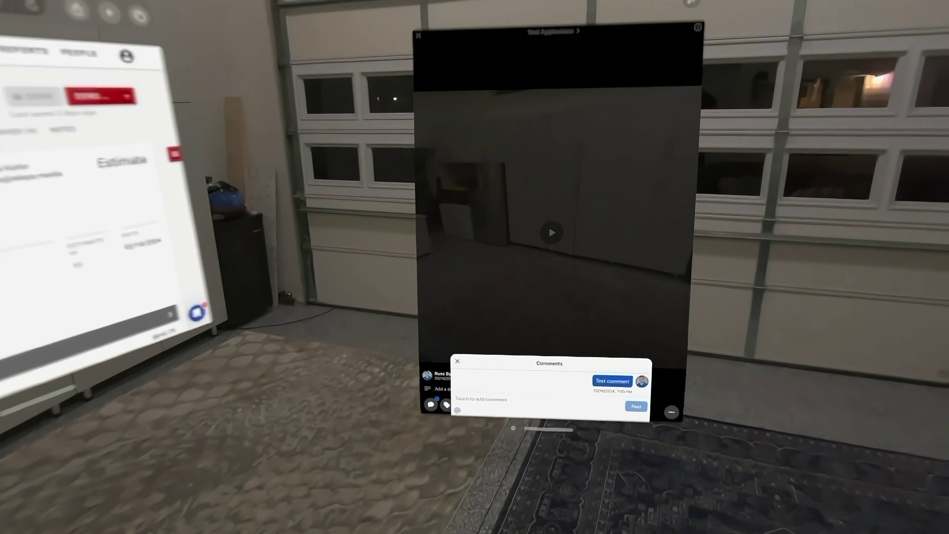
# - Look through the video's more-actions menu and comments panel, closing both again
pyautogui.click(458, 361)
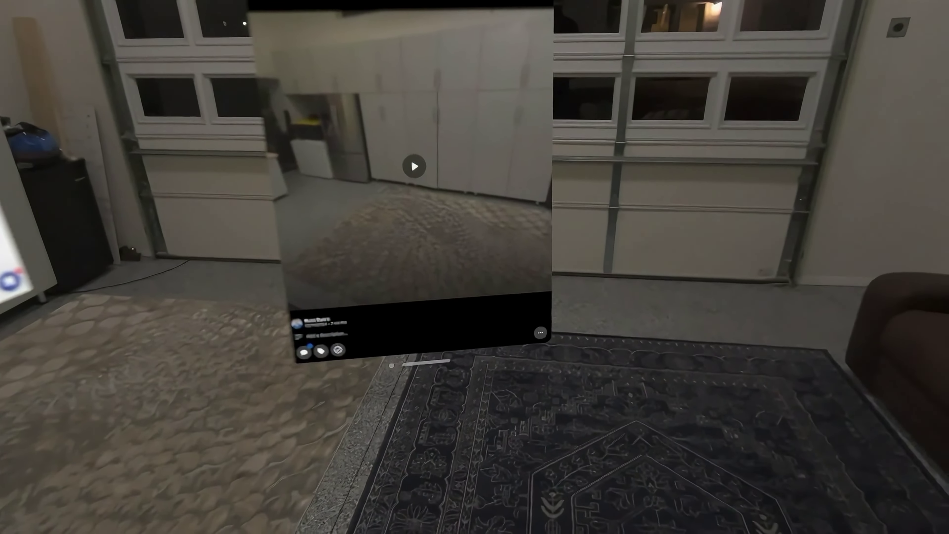
pyautogui.click(541, 333)
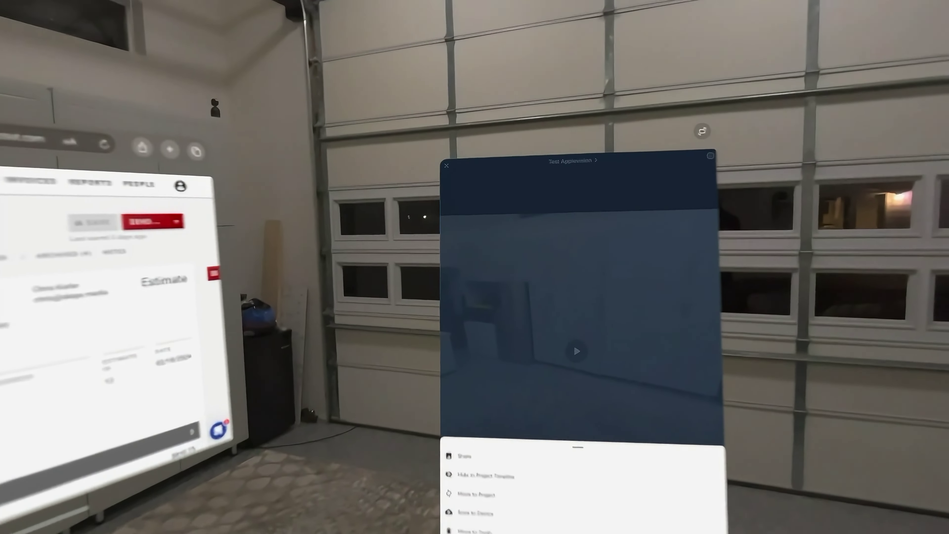
pyautogui.click(600, 131)
pyautogui.click(427, 373)
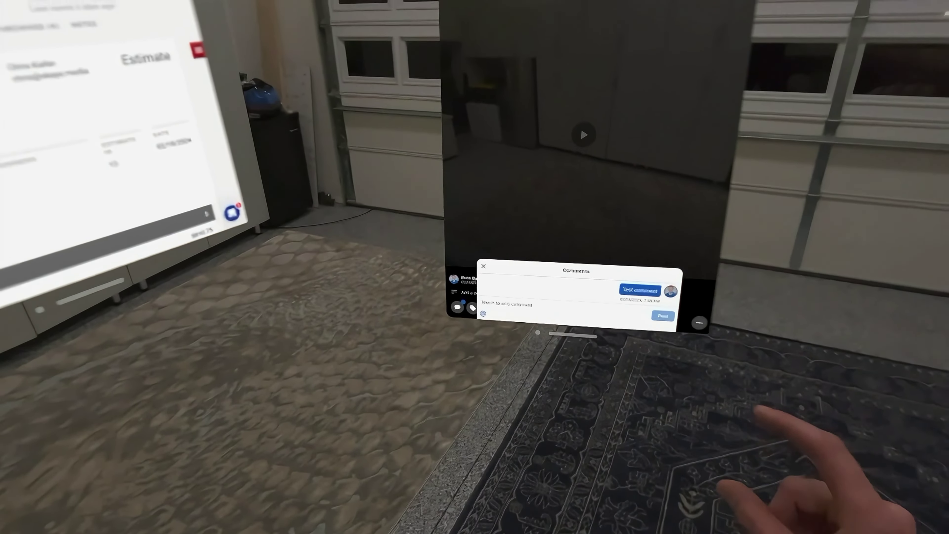
pyautogui.click(483, 266)
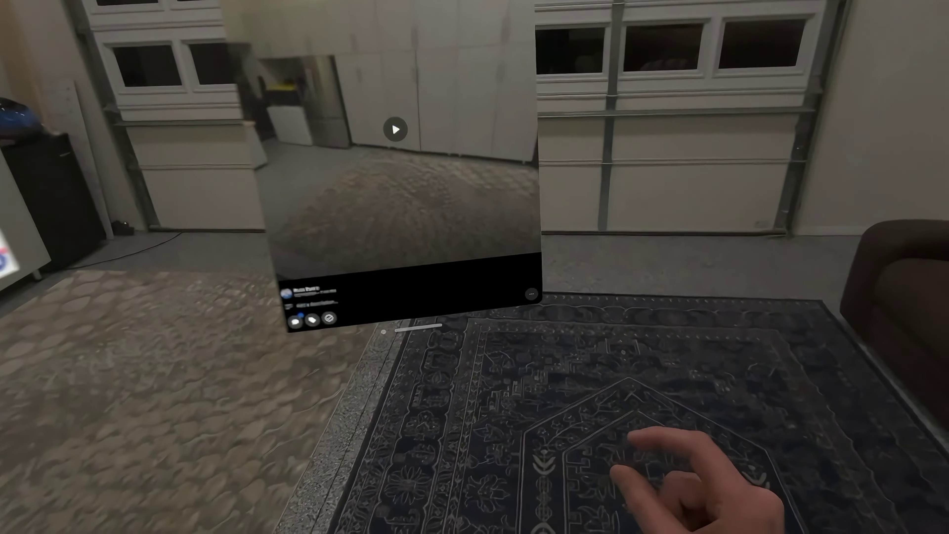
# - Share the garage video by text message to a contact, answering the Include Details prompt
pyautogui.click(532, 294)
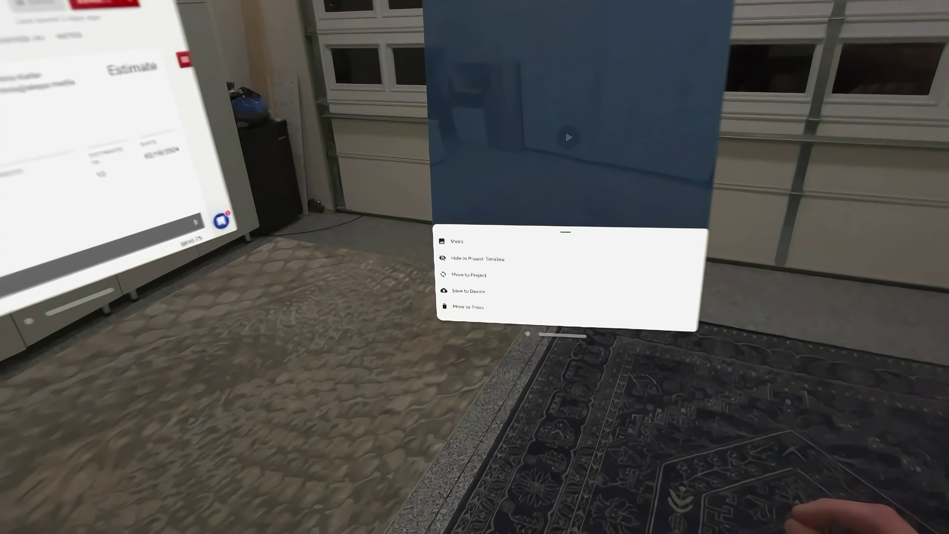
pyautogui.click(395, 306)
pyautogui.click(511, 247)
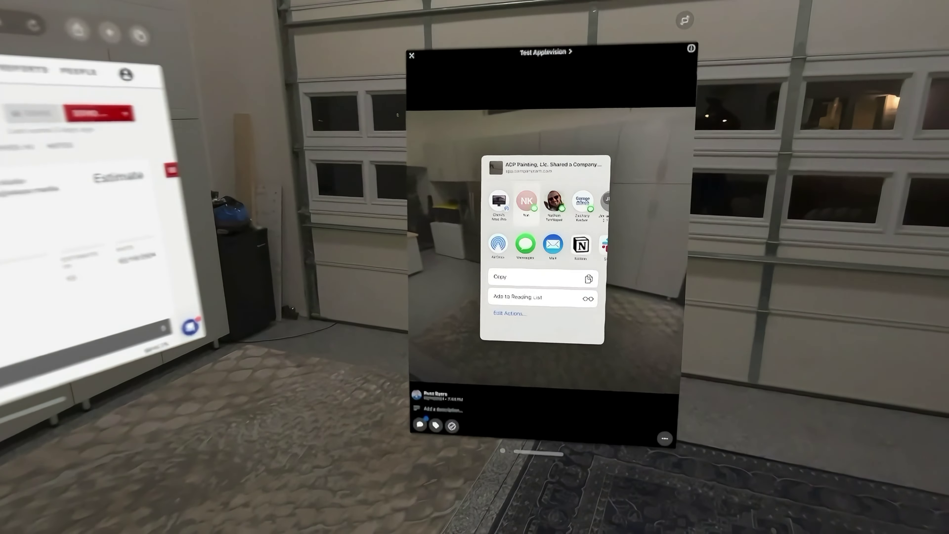
pyautogui.click(526, 200)
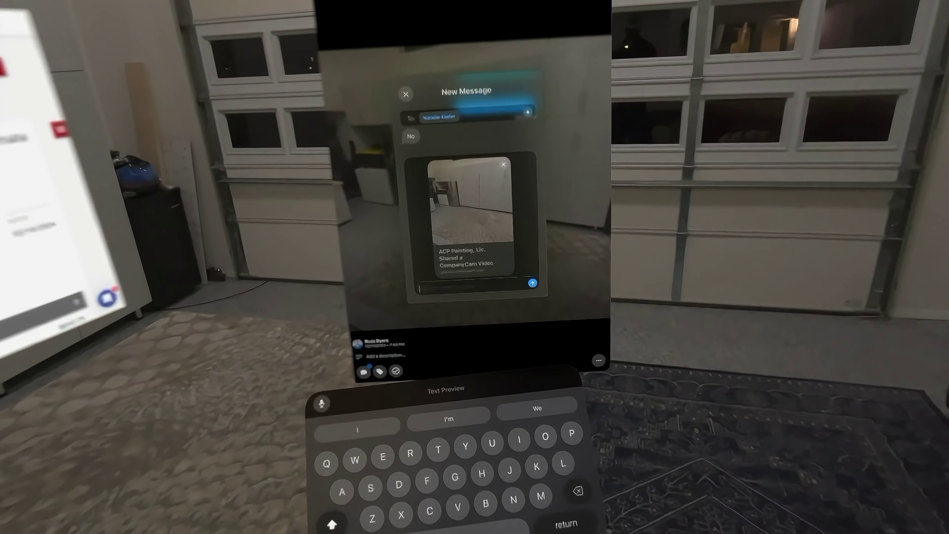
pyautogui.click(533, 283)
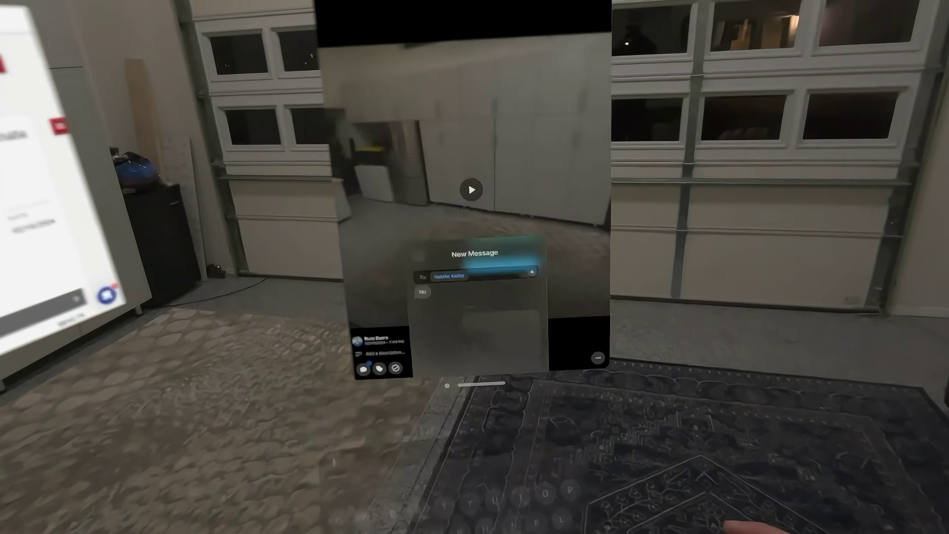
# - Close the video viewer and open the Test Applevision project's capture camera
pyautogui.click(456, 148)
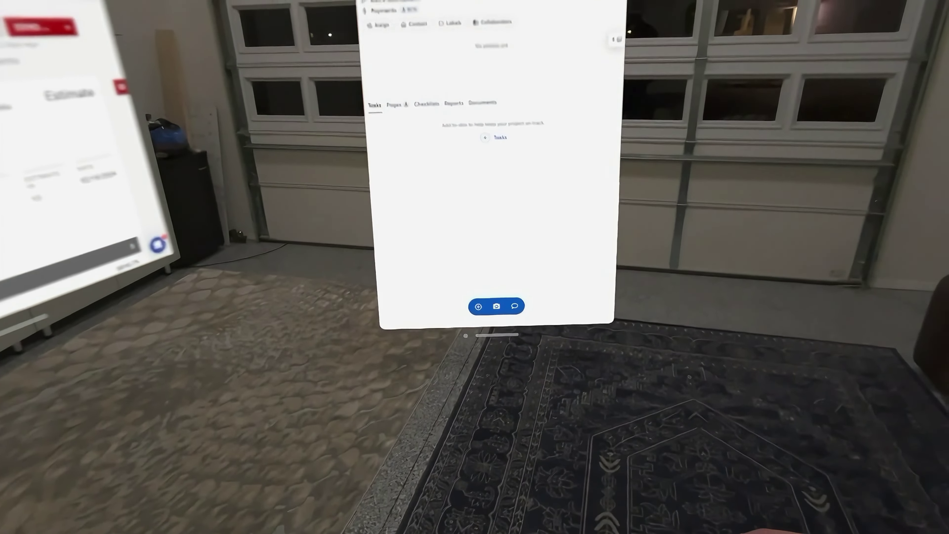
pyautogui.click(477, 333)
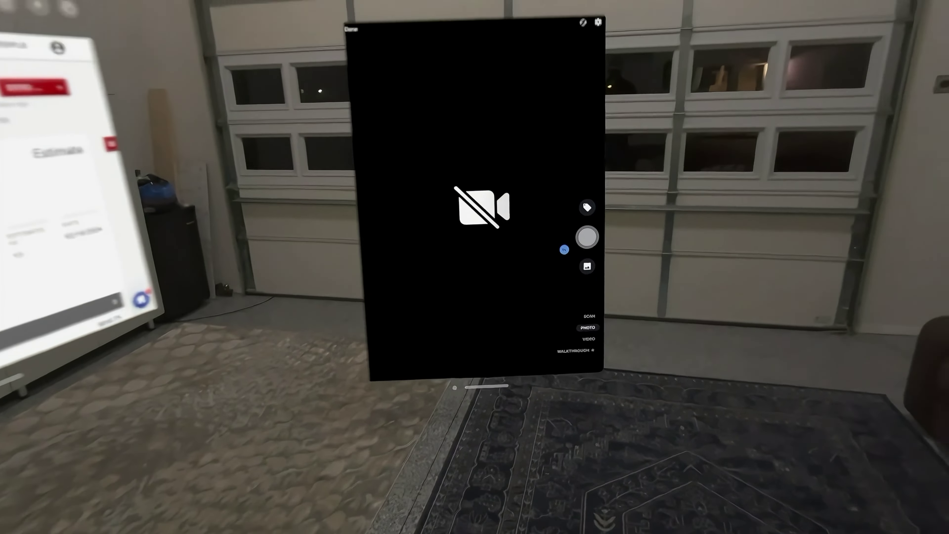